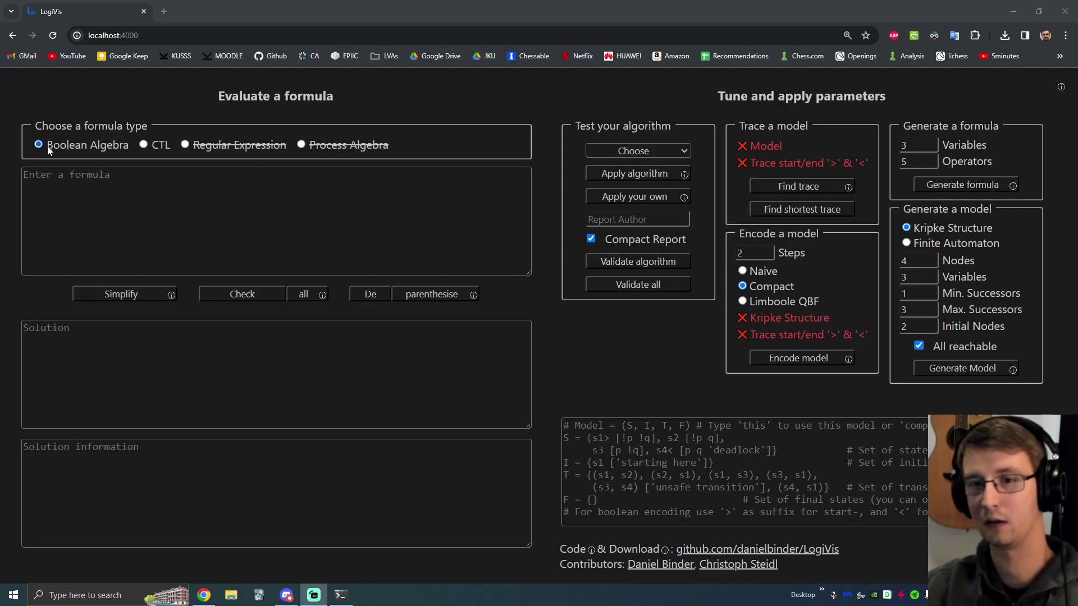
- Choose CTL as the formula type and generate random formulas with 3 variables and 5 operators, regenerating twice
{"action": "left_click", "coordinate": [153, 148]}
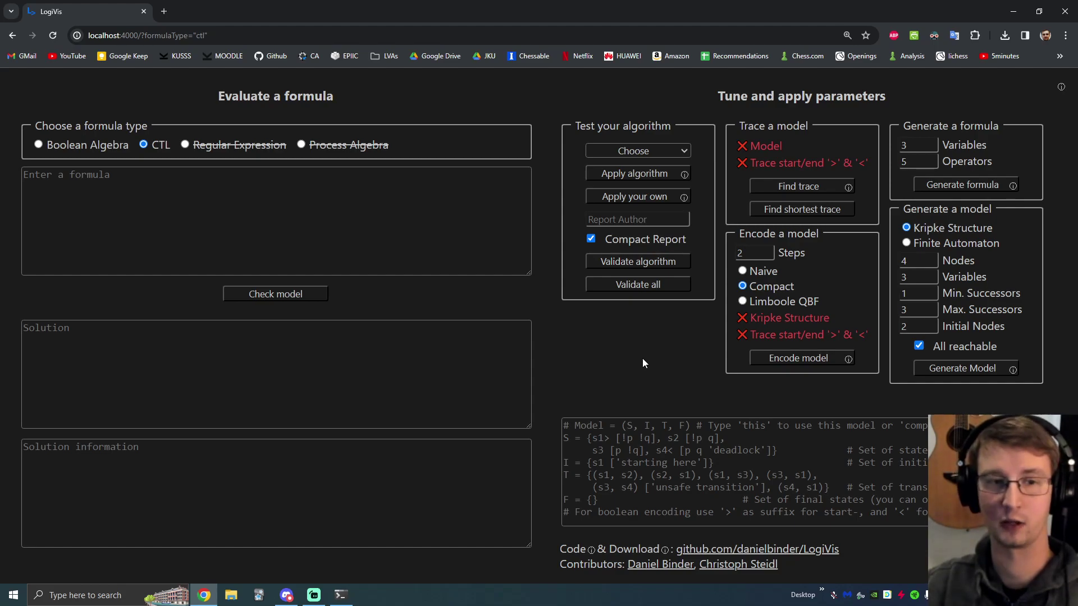
{"action": "left_click", "coordinate": [958, 186]}
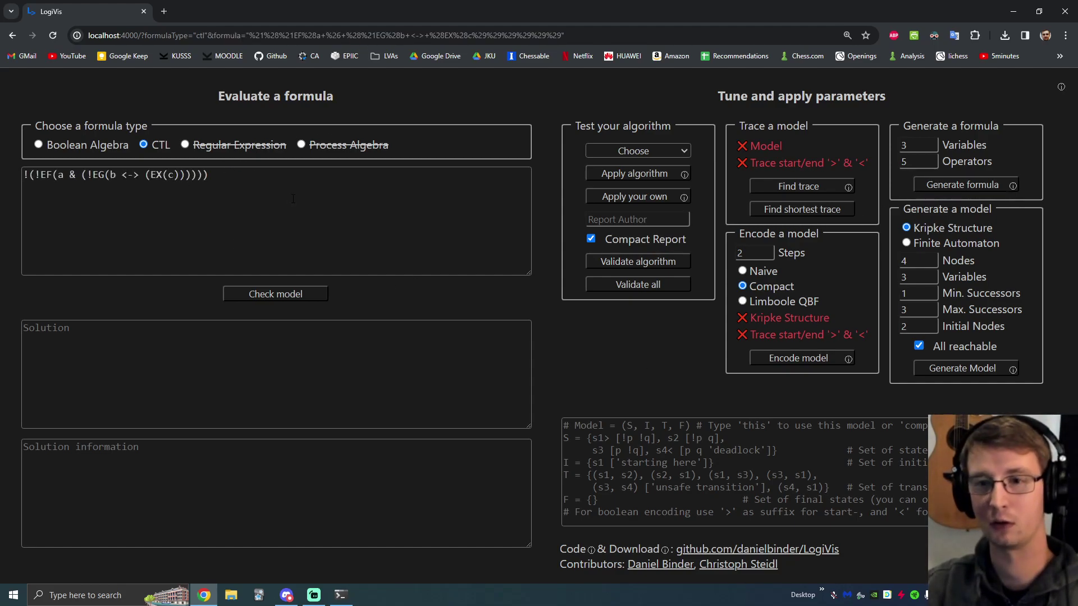
{"action": "left_click", "coordinate": [955, 193]}
{"action": "left_click", "coordinate": [954, 191]}
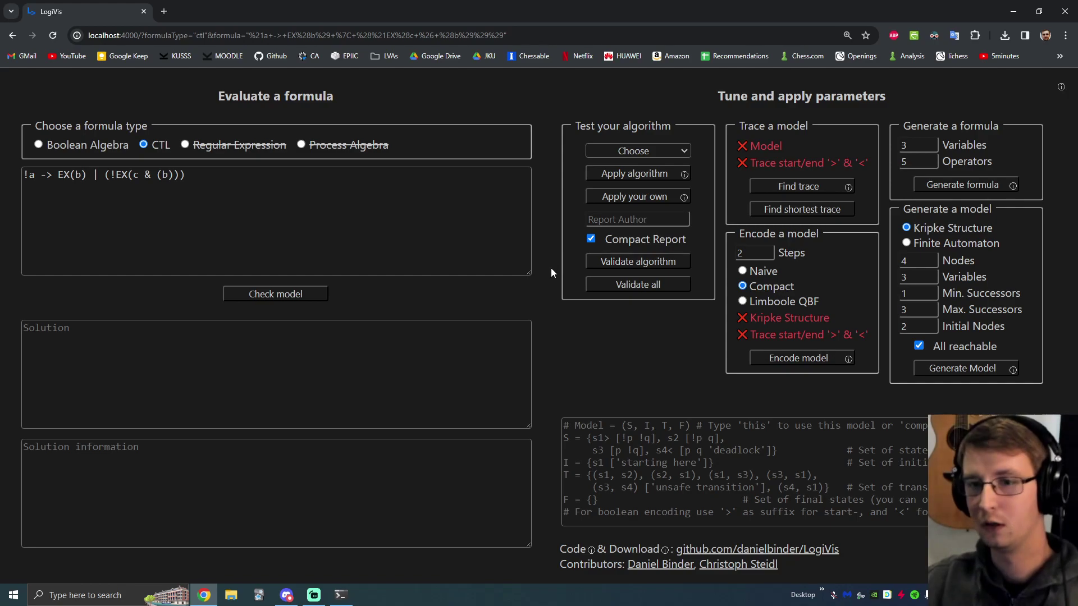
- Generate a Kripke structure with 4 nodes, 3 variables and 2 initial nodes, and check the generated CTL formula against it
{"action": "left_click", "coordinate": [975, 370]}
{"action": "scroll", "coordinate": [919, 424], "scroll_direction": "down", "scroll_amount": 3}
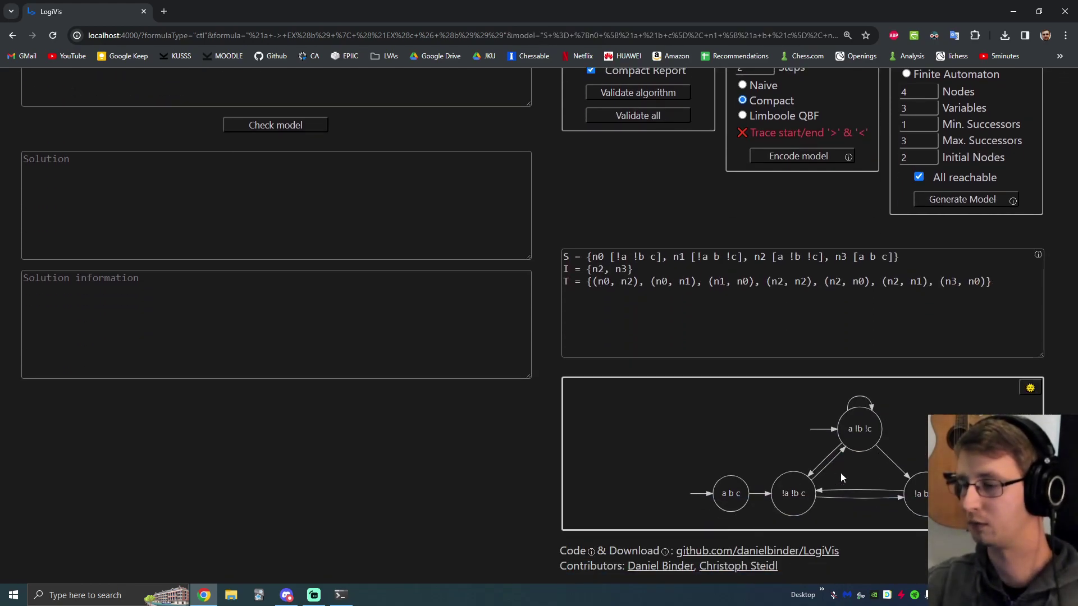
{"action": "scroll", "coordinate": [899, 415], "scroll_direction": "up", "scroll_amount": 3}
{"action": "scroll", "coordinate": [886, 440], "scroll_direction": "down", "scroll_amount": 3}
{"action": "scroll", "coordinate": [847, 436], "scroll_direction": "up", "scroll_amount": 2}
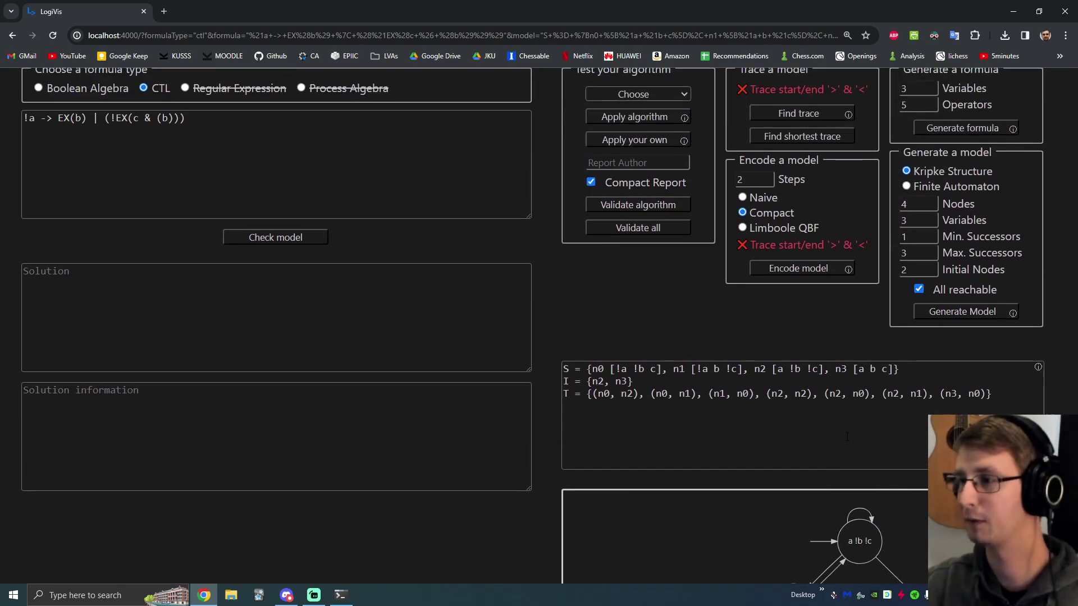
{"action": "scroll", "coordinate": [847, 437], "scroll_direction": "up", "scroll_amount": 1}
{"action": "left_click", "coordinate": [300, 296]}
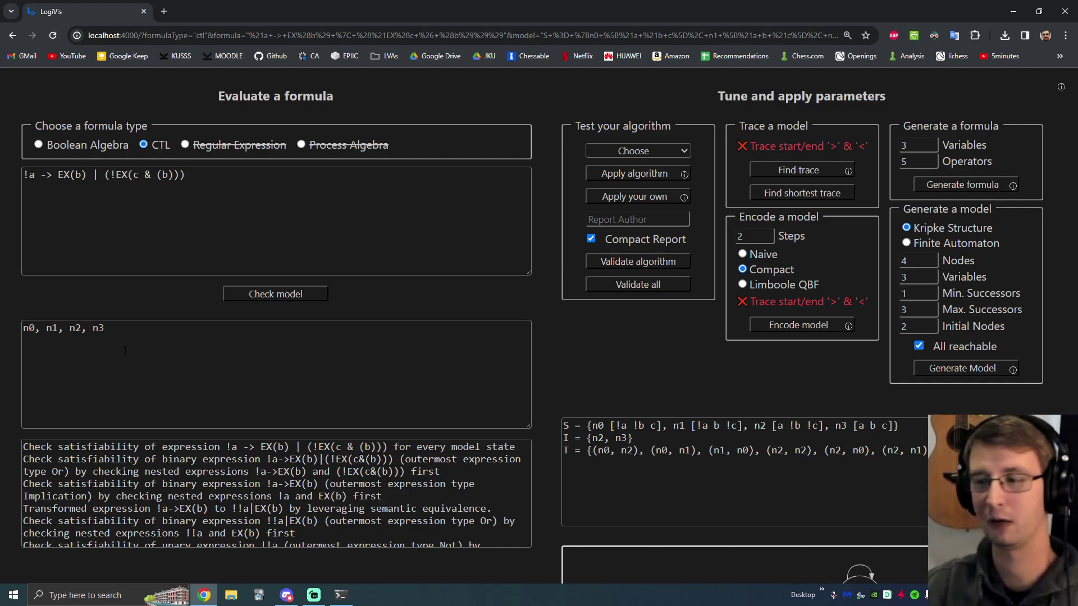
- Examine the states listed in the solution and compare them with the formula, the model definition and its graph
{"action": "scroll", "coordinate": [128, 345], "scroll_direction": "down", "scroll_amount": 1}
{"action": "scroll", "coordinate": [133, 328], "scroll_direction": "up", "scroll_amount": 1}
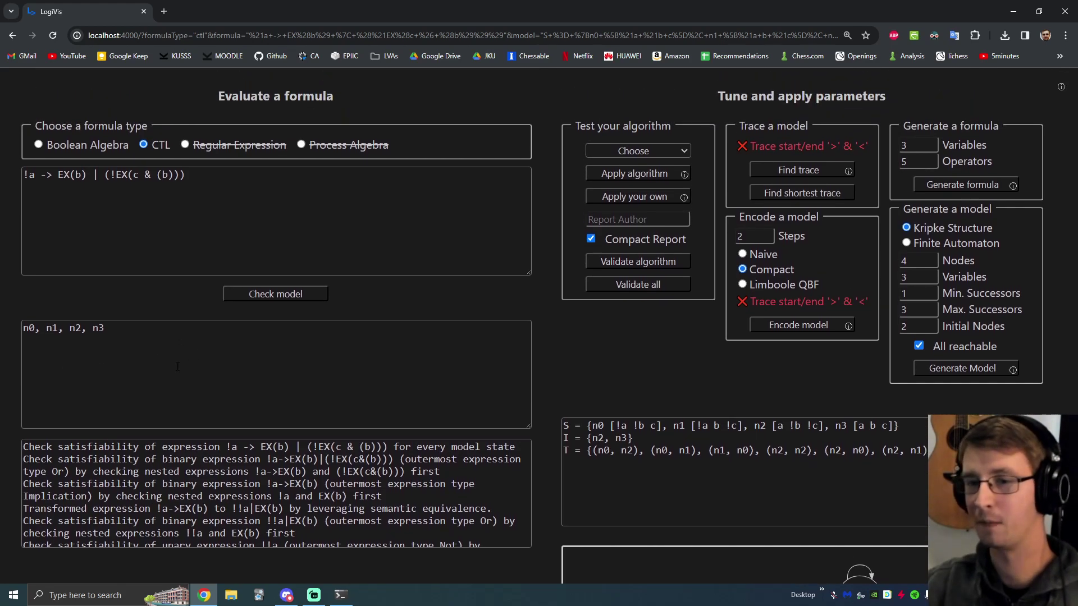
{"action": "left_click_drag", "start_coordinate": [135, 326], "coordinate": [41, 328]}
{"action": "left_click", "coordinate": [128, 341]}
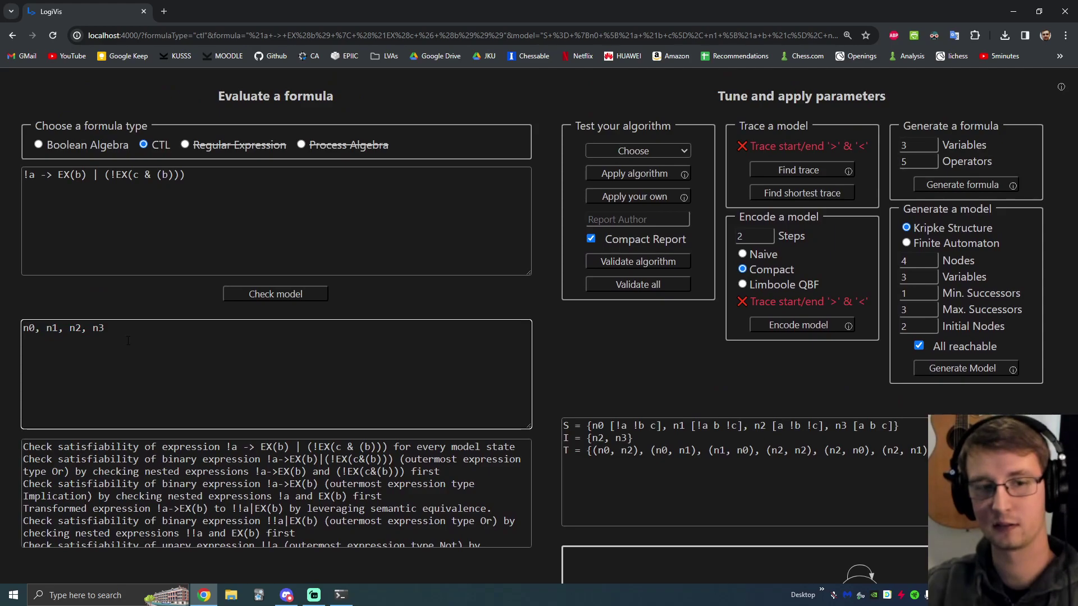
{"action": "key", "text": "ctrl+a"}
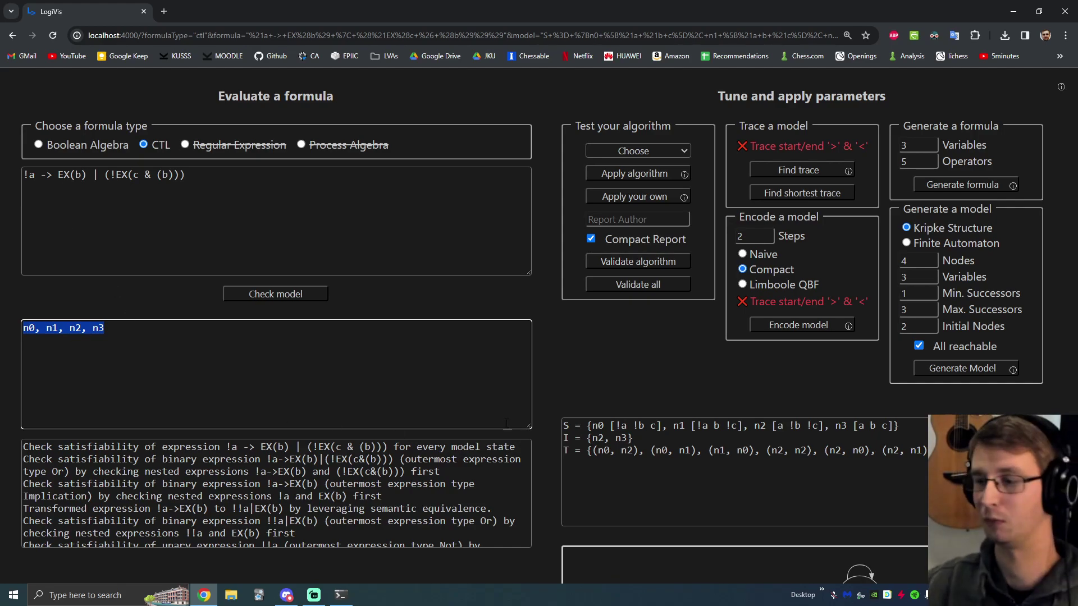
{"action": "scroll", "coordinate": [507, 425], "scroll_direction": "down", "scroll_amount": 1}
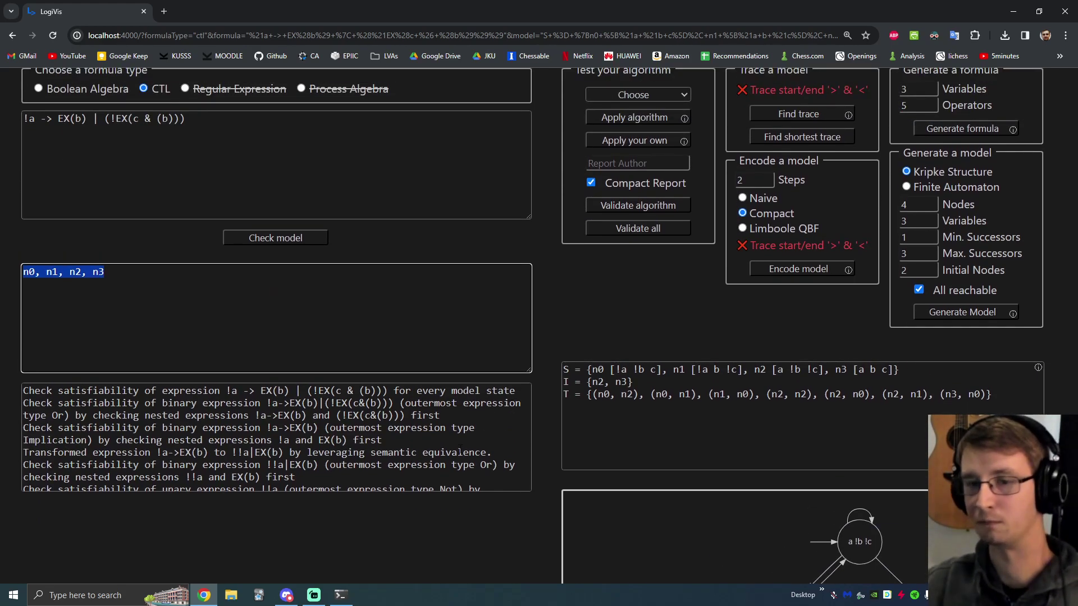
{"action": "scroll", "coordinate": [533, 326], "scroll_direction": "up", "scroll_amount": 1}
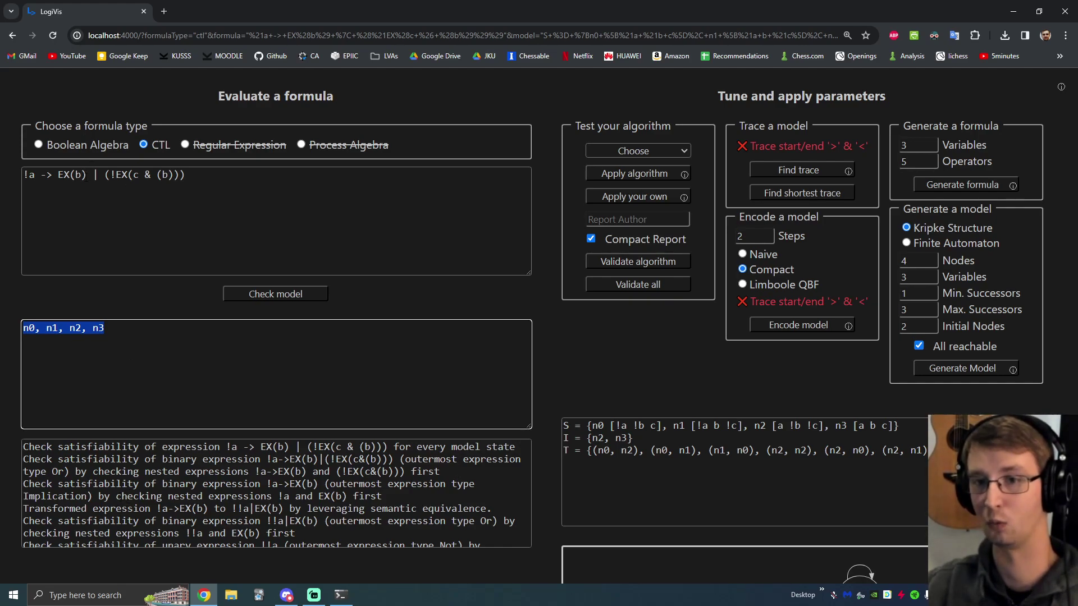
{"action": "left_click", "coordinate": [91, 183]}
{"action": "left_click", "coordinate": [260, 351]}
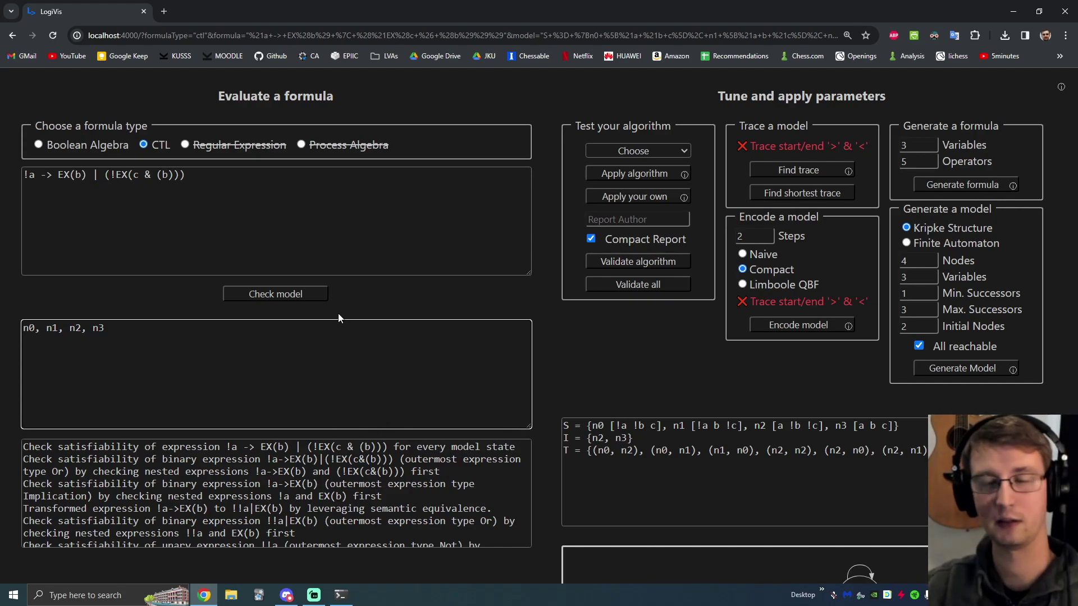
{"action": "scroll", "coordinate": [570, 401], "scroll_direction": "down", "scroll_amount": 2}
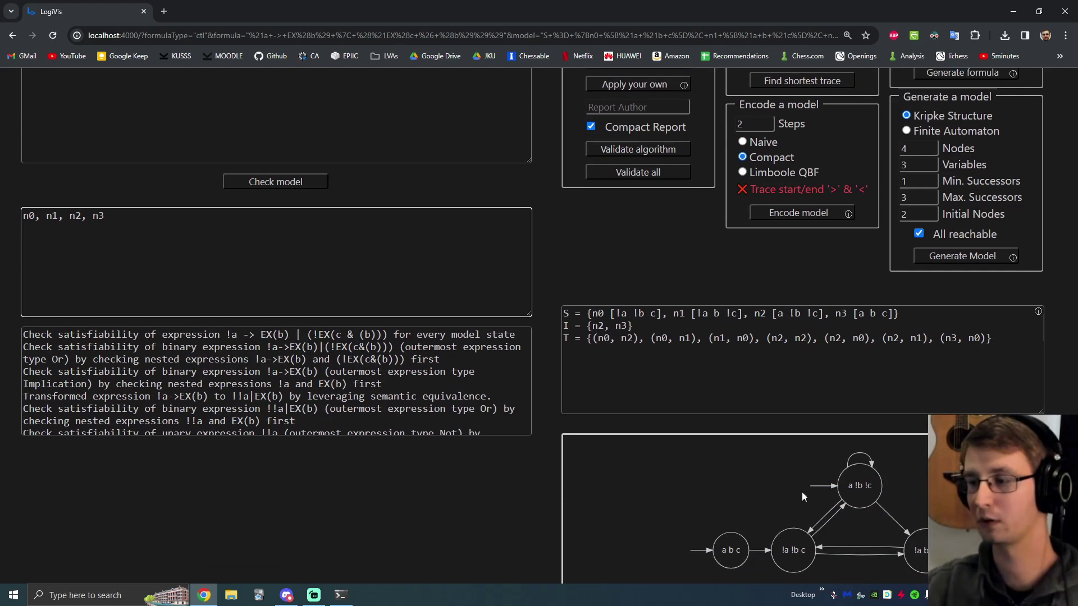
{"action": "scroll", "coordinate": [277, 289], "scroll_direction": "up", "scroll_amount": 1}
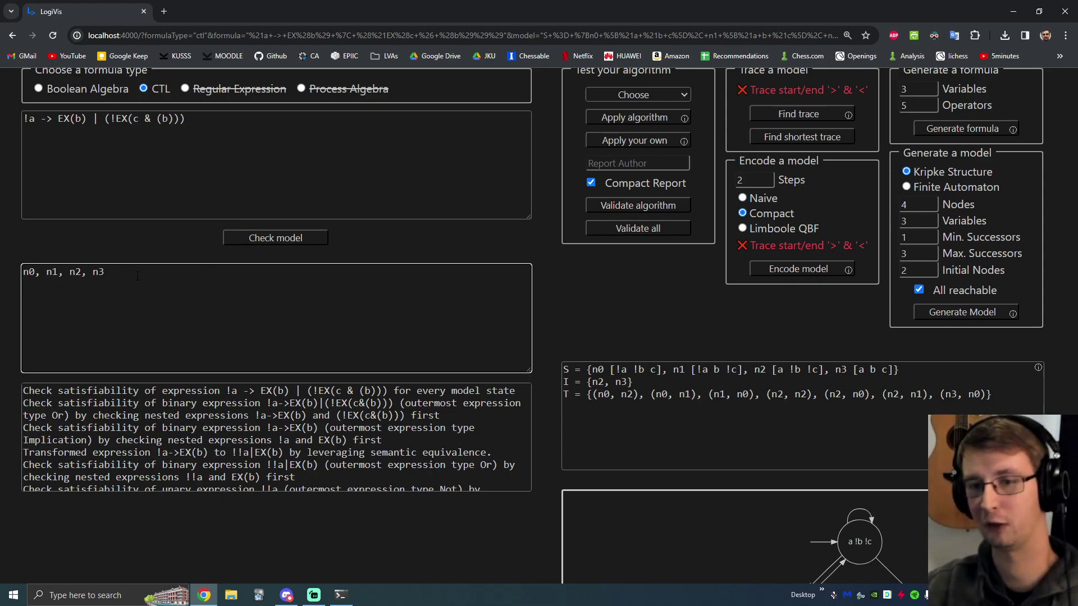
{"action": "left_click_drag", "start_coordinate": [136, 274], "coordinate": [24, 279]}
{"action": "scroll", "coordinate": [648, 460], "scroll_direction": "down", "scroll_amount": 2}
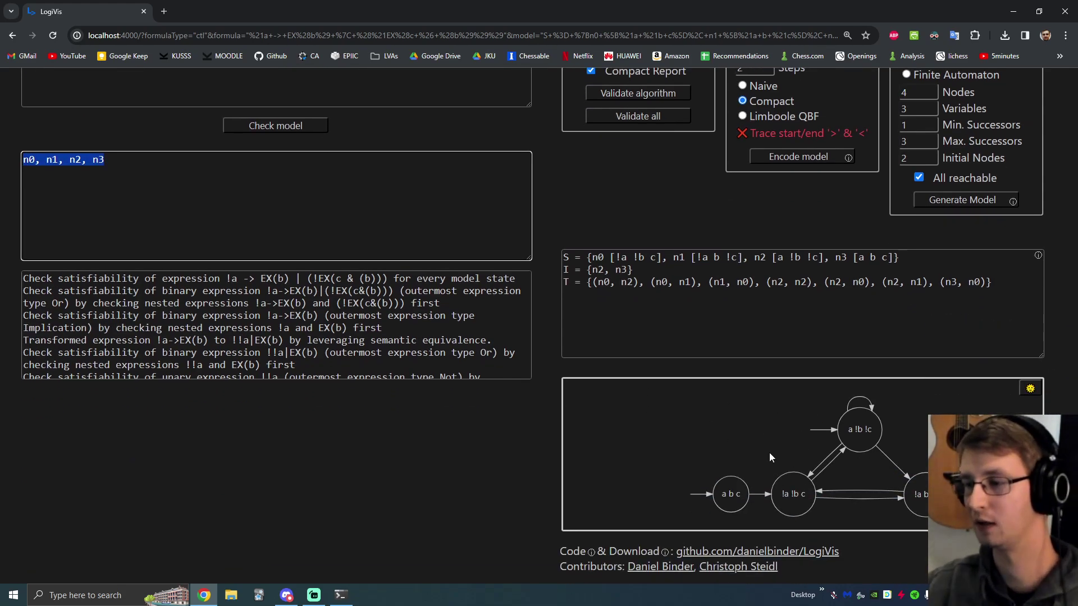
- Replace the formula with EX(a) and check it against the generated Kripke structure
{"action": "scroll", "coordinate": [503, 443], "scroll_direction": "up", "scroll_amount": 3}
{"action": "left_click_drag", "start_coordinate": [186, 175], "coordinate": [9, 220]}
{"action": "type", "text": "EX"}
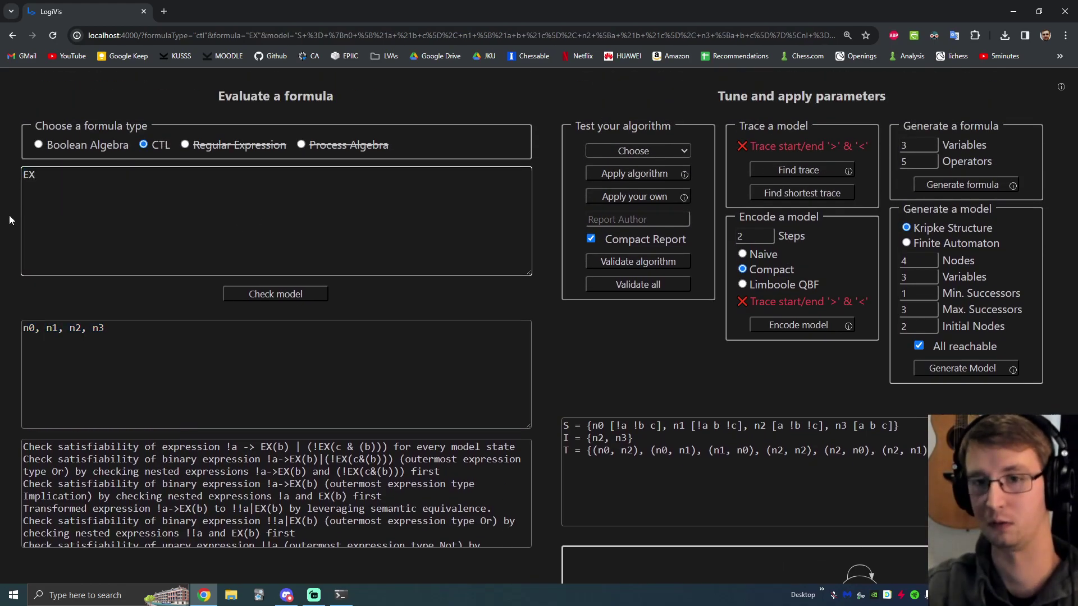
{"action": "type", "text": "(a)"}
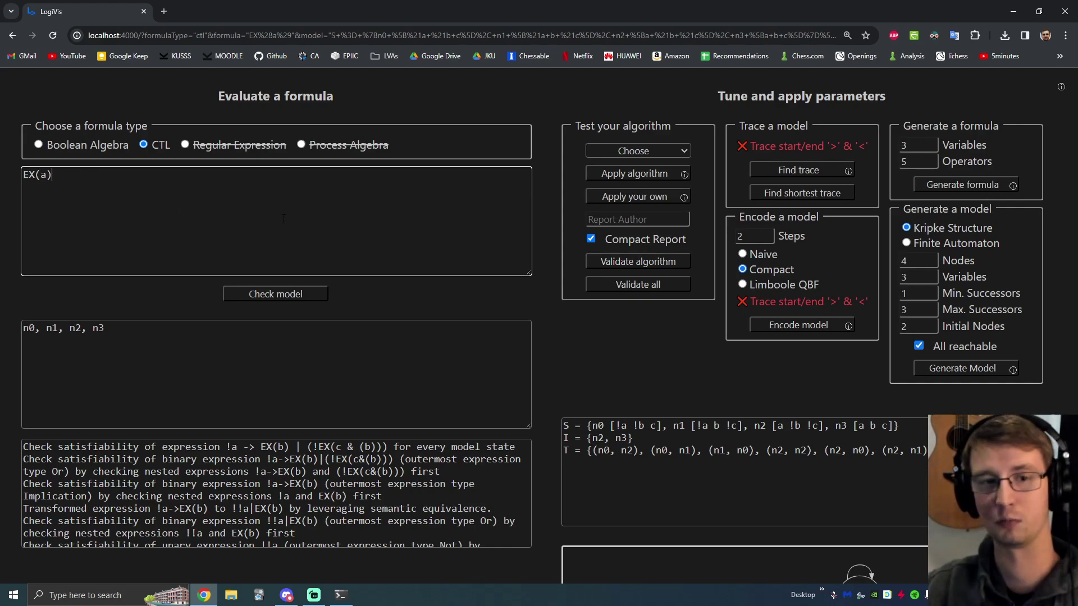
{"action": "left_click", "coordinate": [289, 294]}
- Compare the solution for EX(a) with the states and transitions in the model graph, identifying the nodes by name
{"action": "scroll", "coordinate": [270, 302], "scroll_direction": "down", "scroll_amount": 1}
{"action": "scroll", "coordinate": [172, 303], "scroll_direction": "down", "scroll_amount": 2}
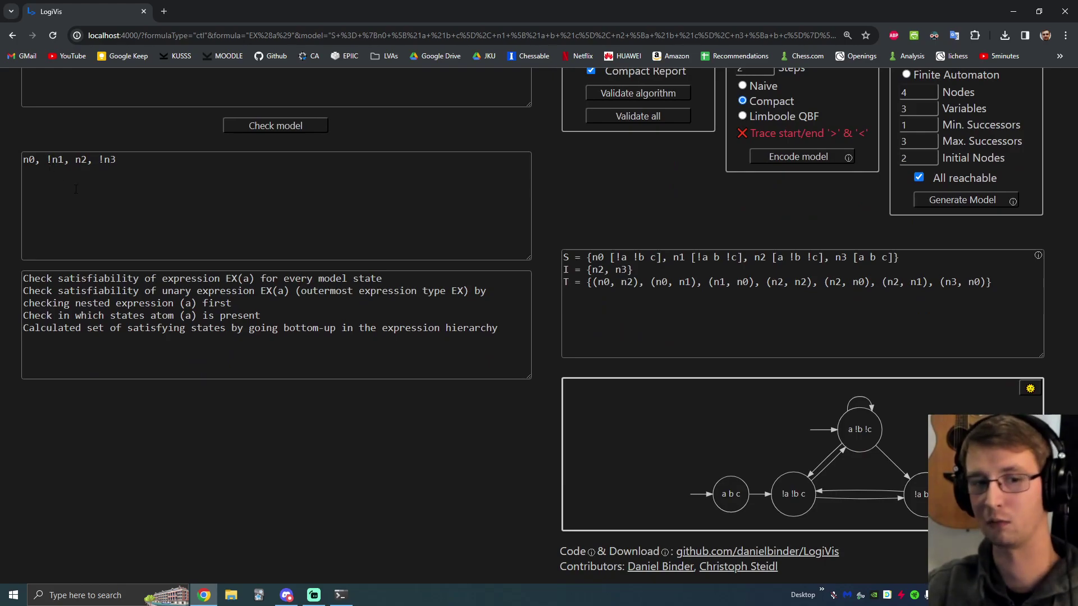
{"action": "scroll", "coordinate": [112, 206], "scroll_direction": "up", "scroll_amount": 2}
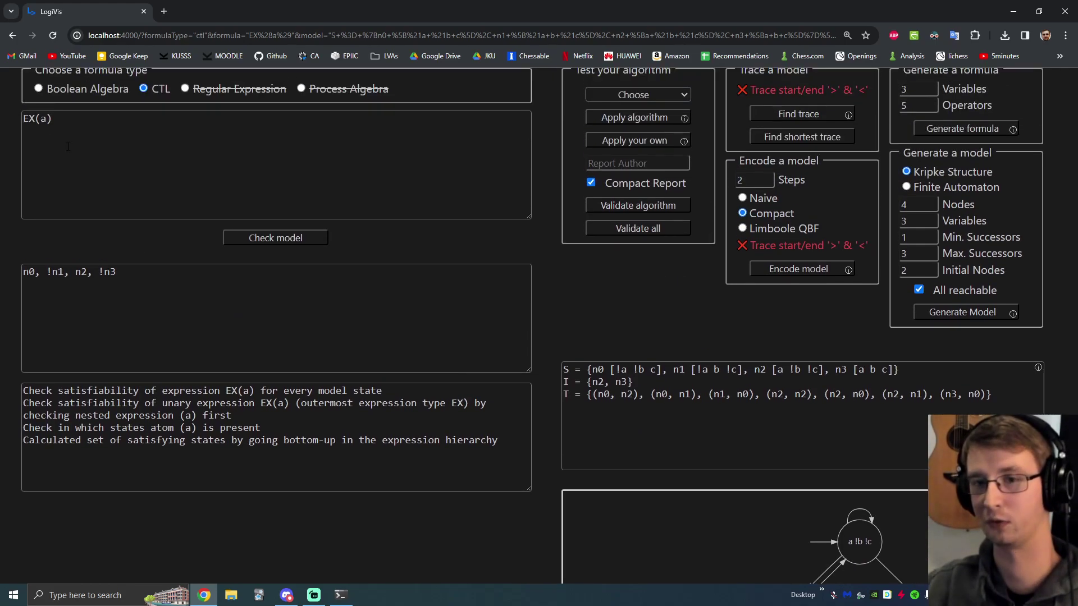
{"action": "scroll", "coordinate": [122, 277], "scroll_direction": "down", "scroll_amount": 1}
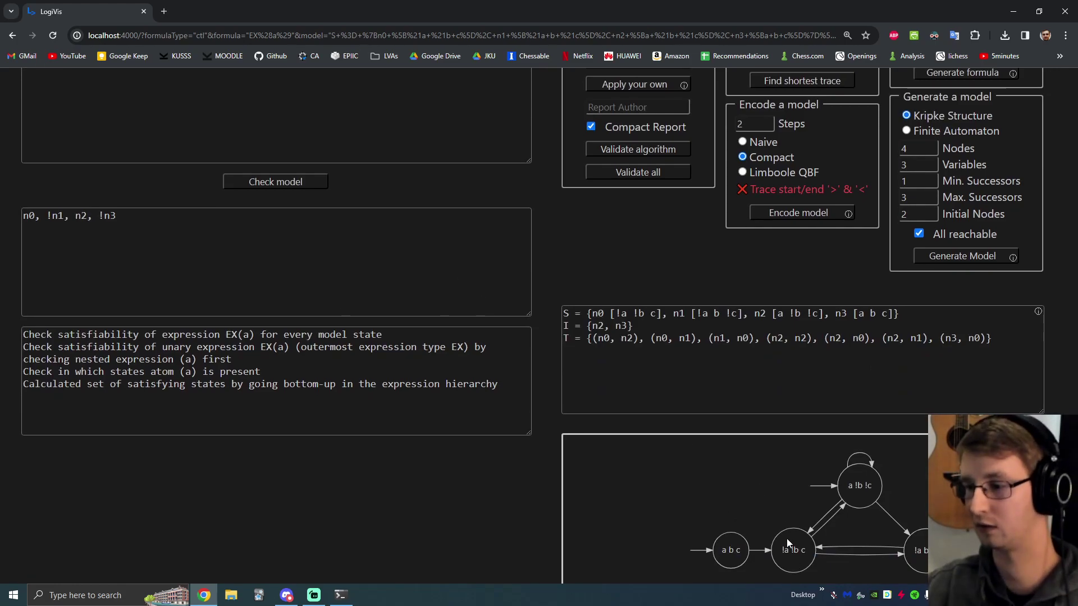
{"action": "mouse_move", "coordinate": [789, 551]}
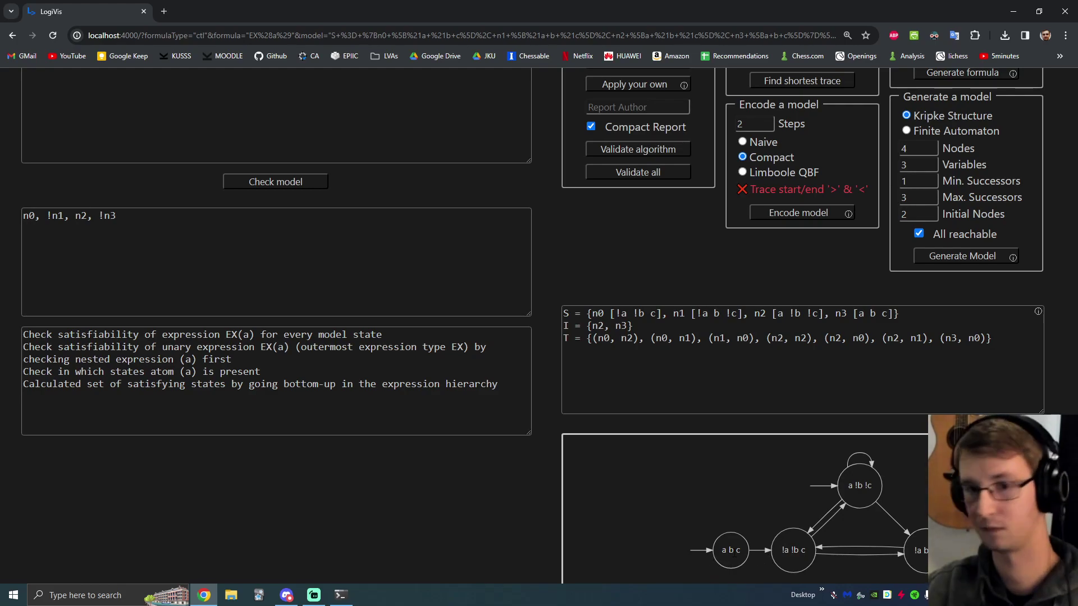
{"action": "mouse_move", "coordinate": [734, 553]}
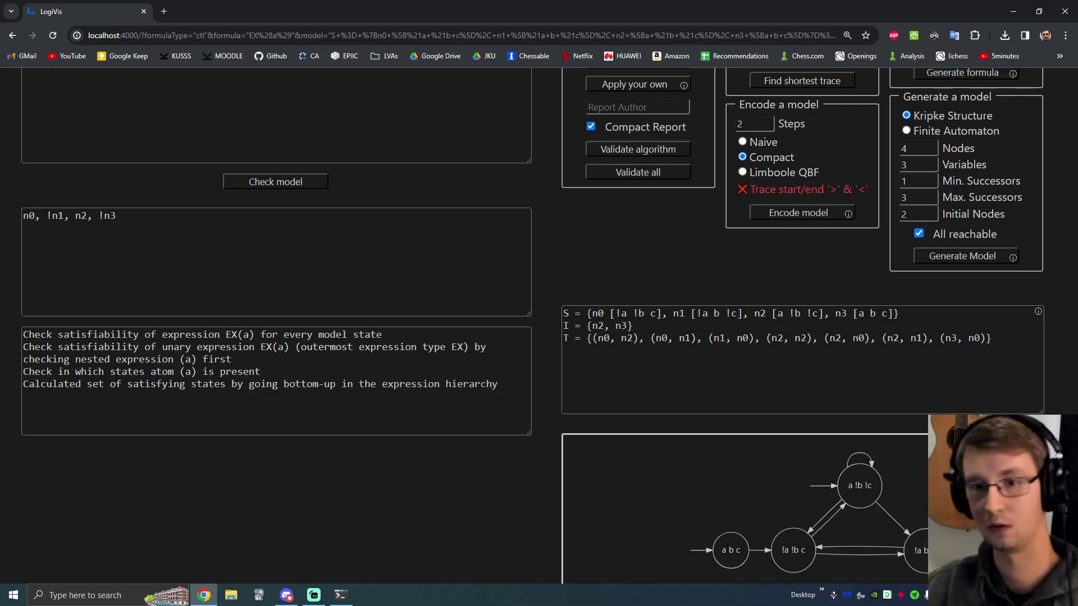
{"action": "scroll", "coordinate": [739, 535], "scroll_direction": "down", "scroll_amount": 1}
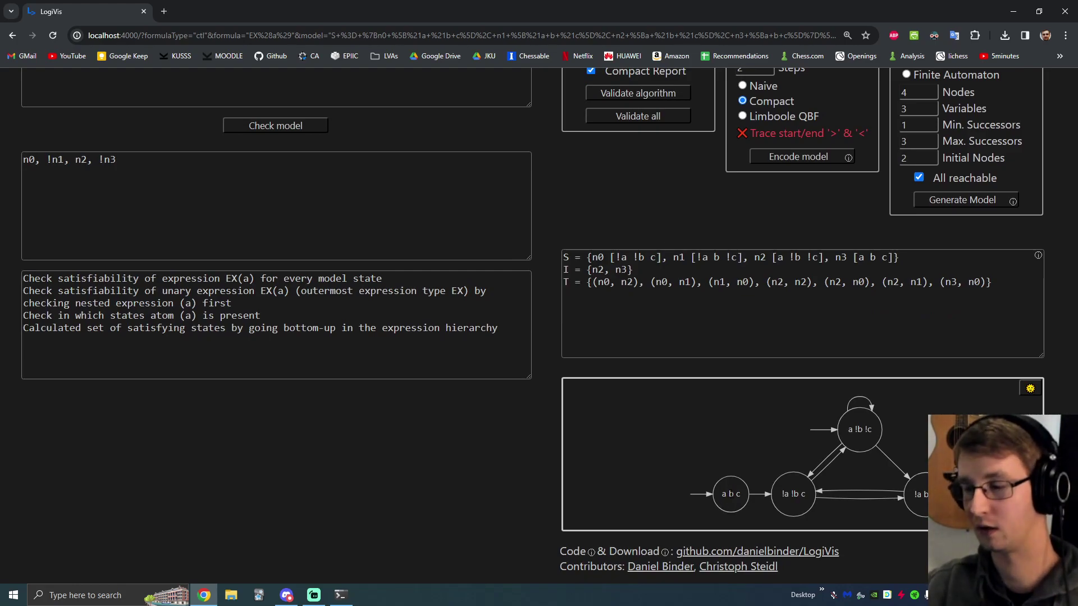
{"action": "mouse_move", "coordinate": [731, 494]}
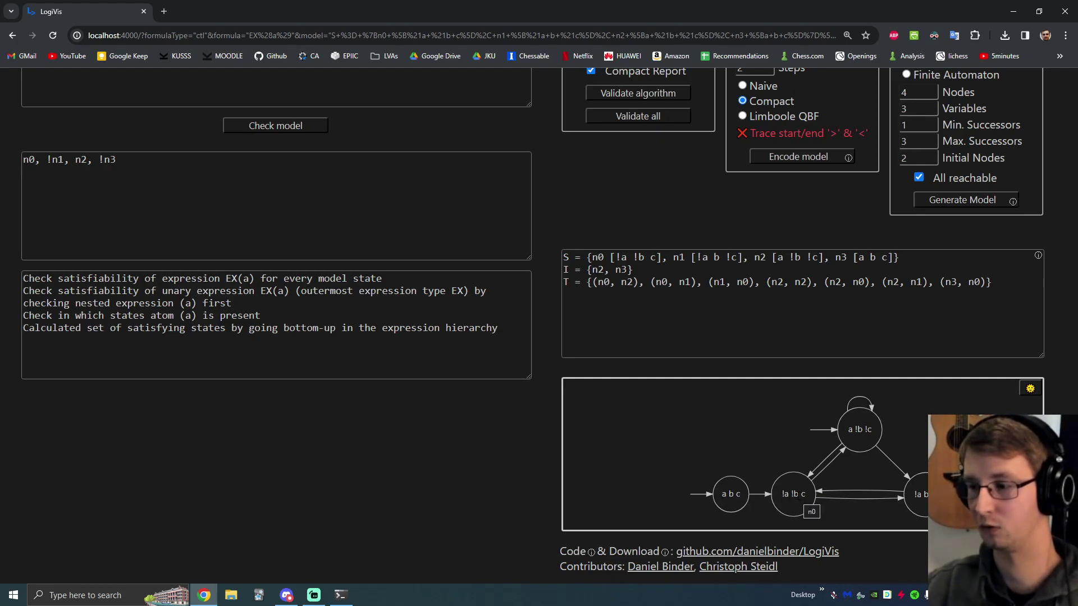
{"action": "double_click", "coordinate": [784, 494]}
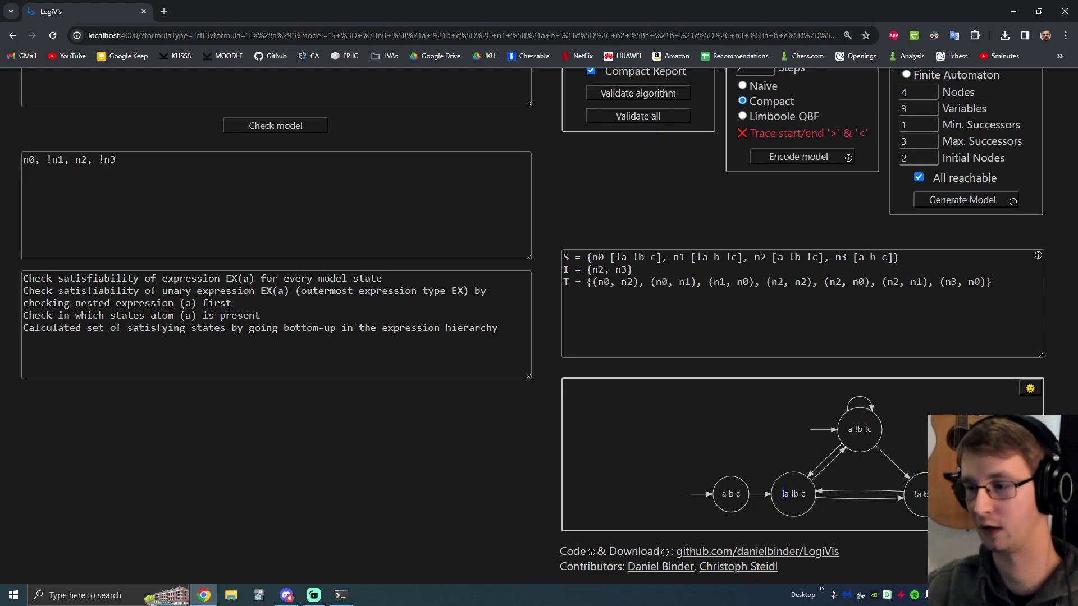
{"action": "left_click", "coordinate": [549, 509]}
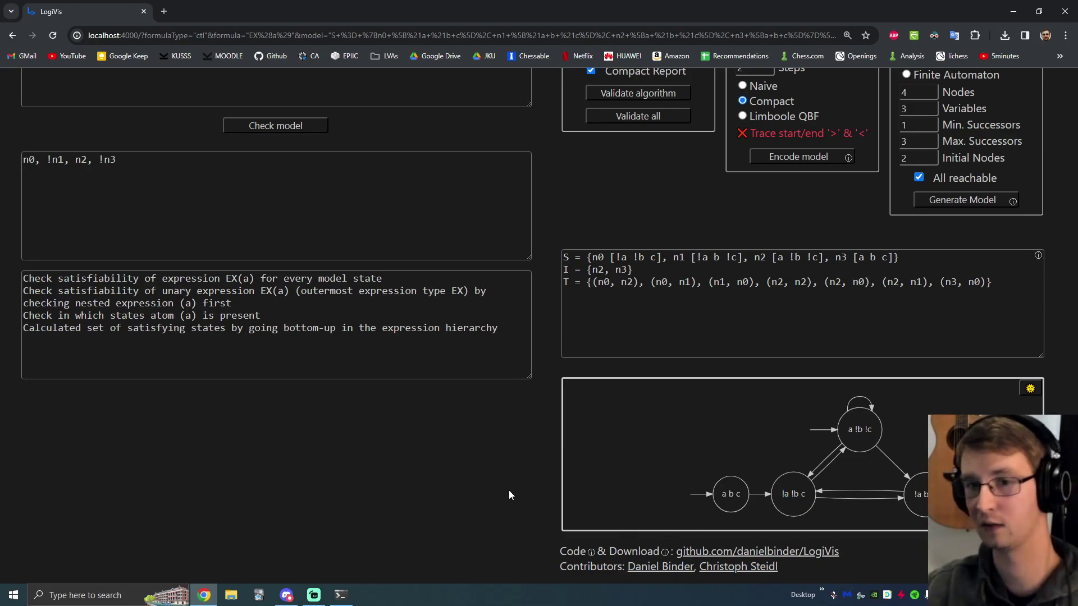
{"action": "scroll", "coordinate": [122, 153], "scroll_direction": "up", "scroll_amount": 1}
{"action": "scroll", "coordinate": [122, 153], "scroll_direction": "up", "scroll_amount": 1}
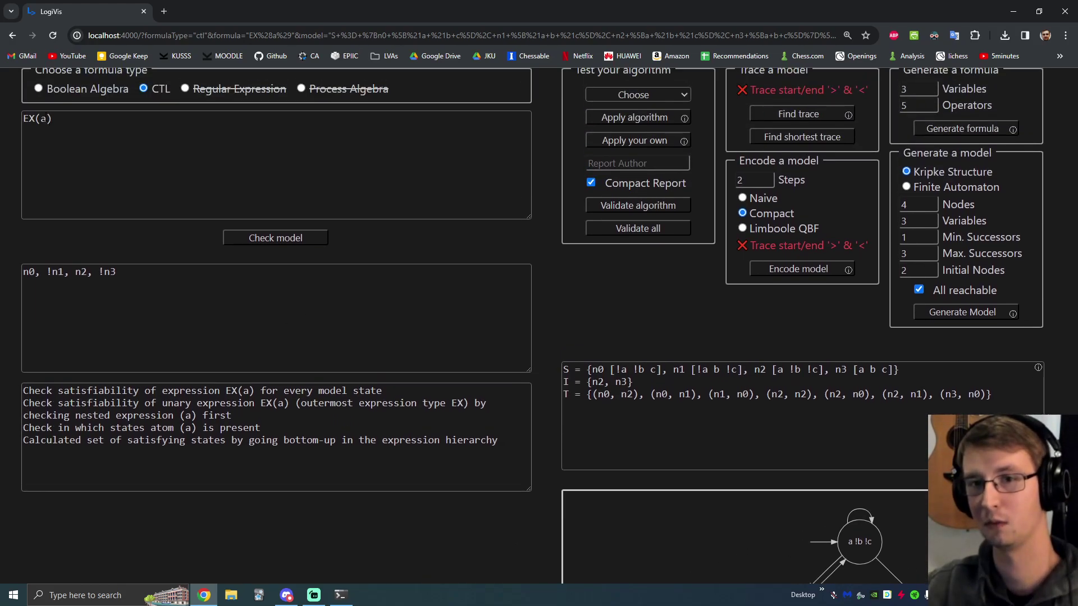
{"action": "scroll", "coordinate": [348, 257], "scroll_direction": "down", "scroll_amount": 2}
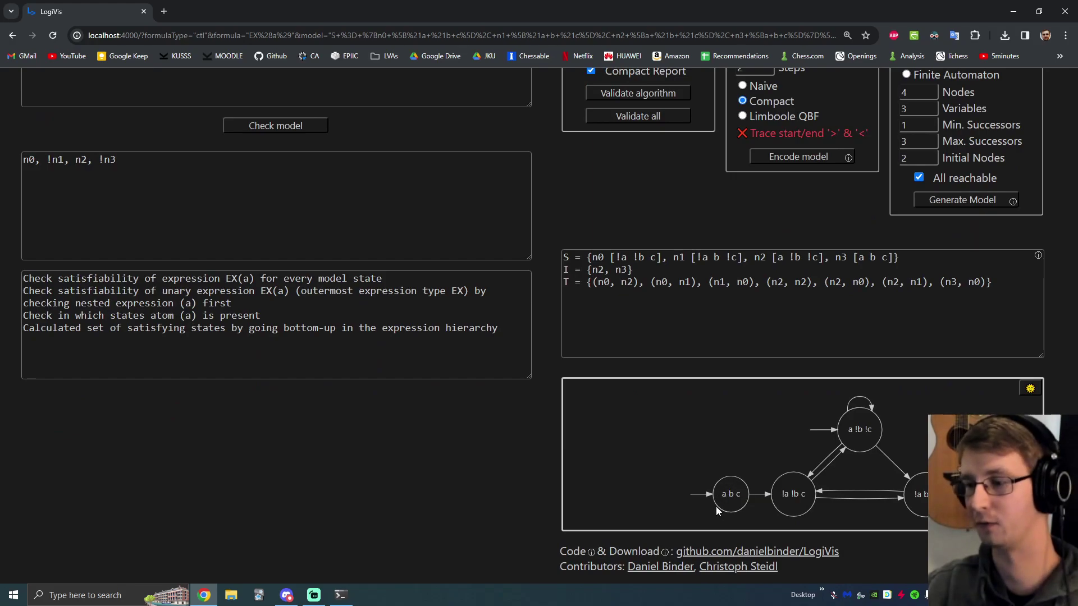
{"action": "scroll", "coordinate": [78, 237], "scroll_direction": "up", "scroll_amount": 1}
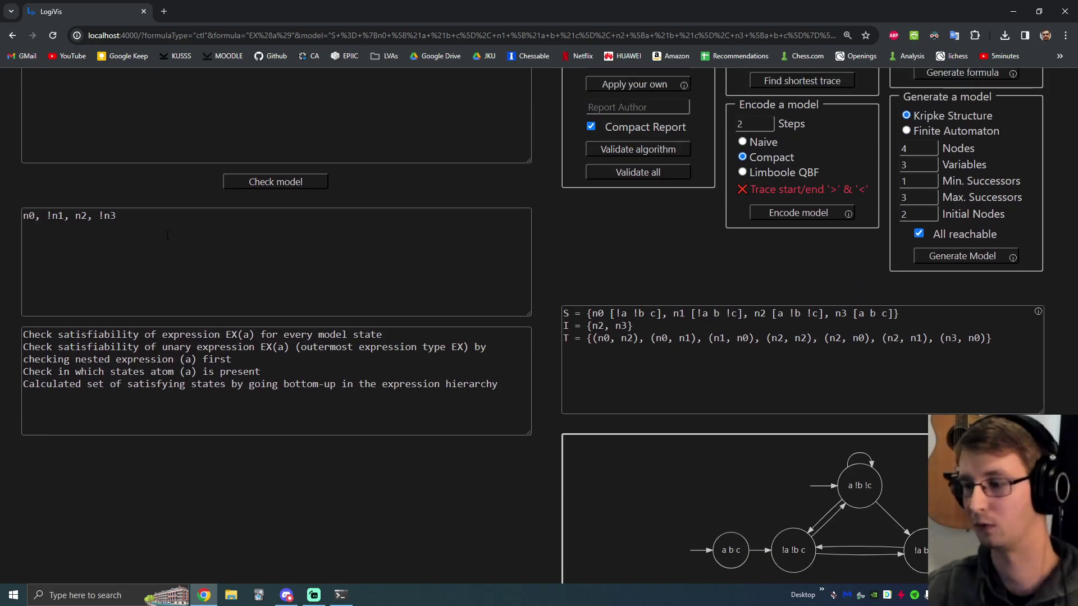
{"action": "scroll", "coordinate": [536, 399], "scroll_direction": "up", "scroll_amount": 2}
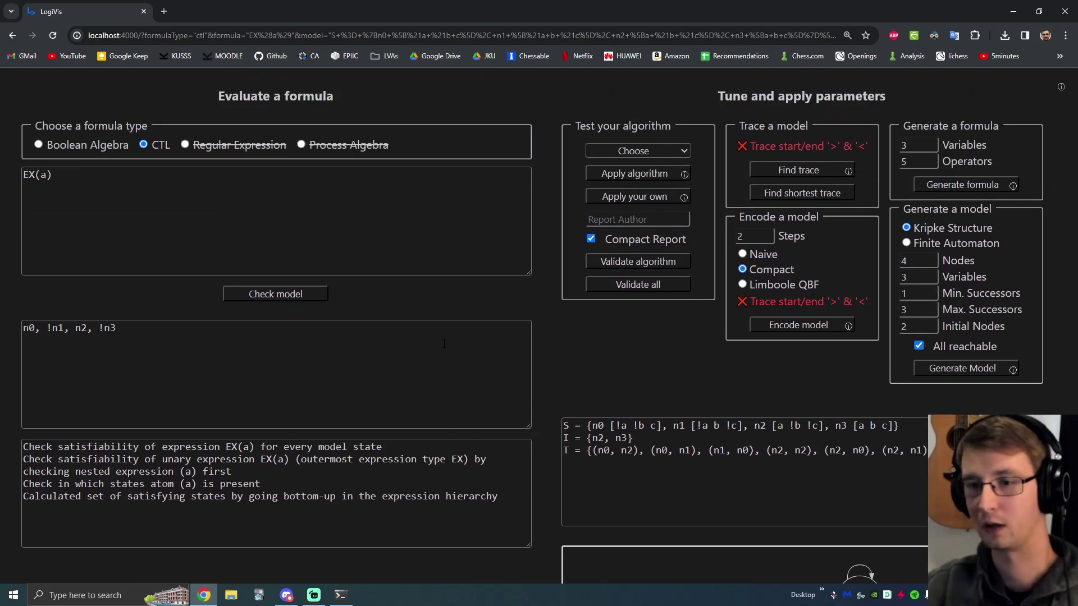